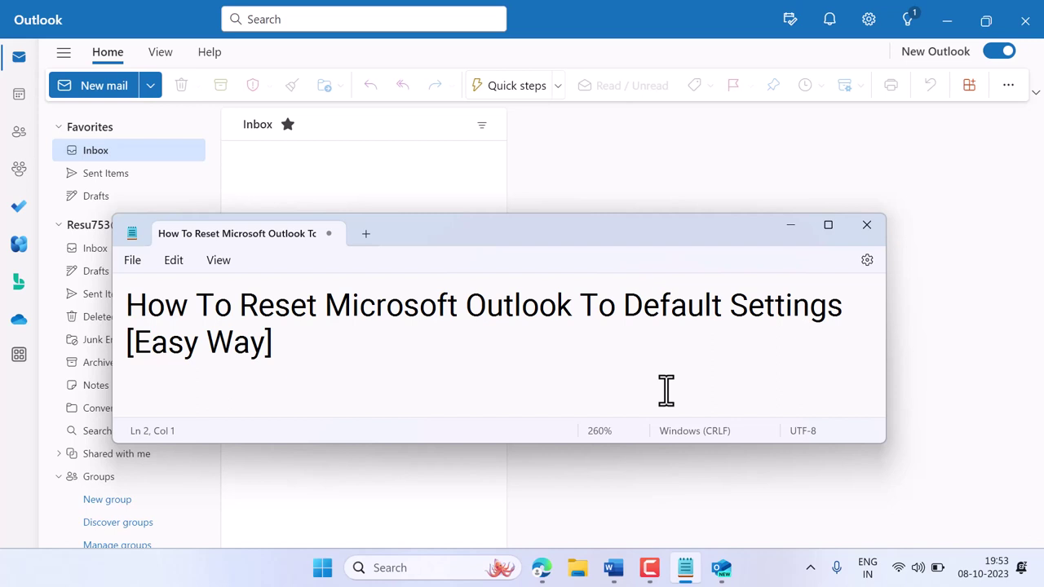
Step: Minimize the Notepad title note so the empty Outlook inbox is visible
left_click(784, 225)
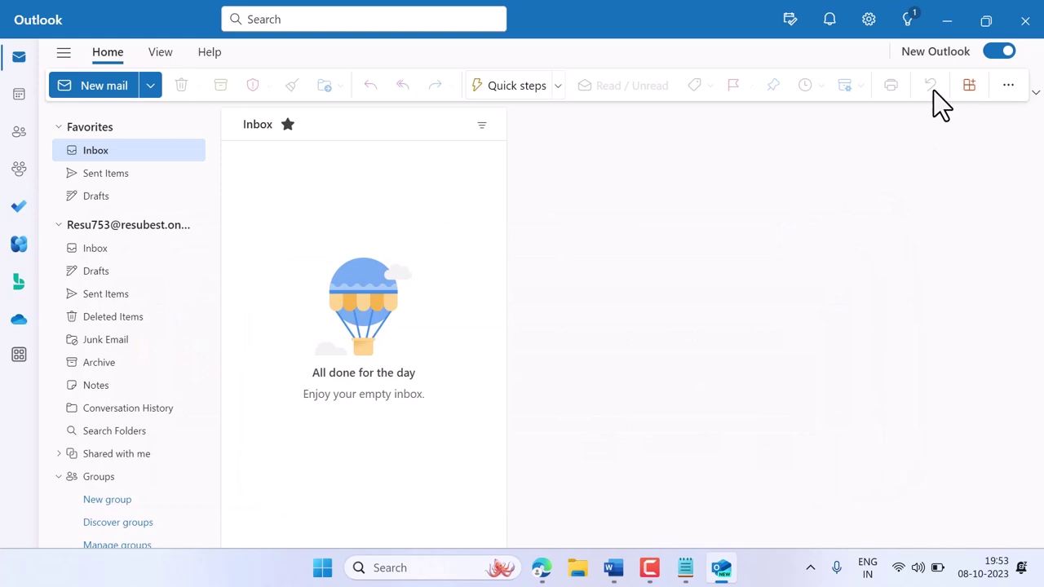
Step: Minimize Outlook and run Registry Editor as administrator via a Start search for 'regedit'
left_click(949, 22)
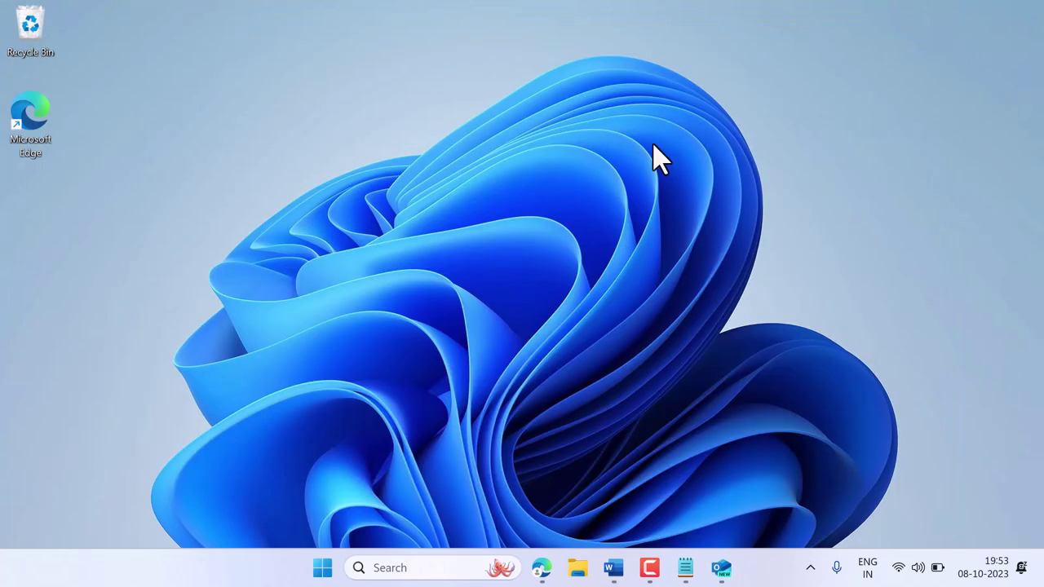
left_click(320, 567)
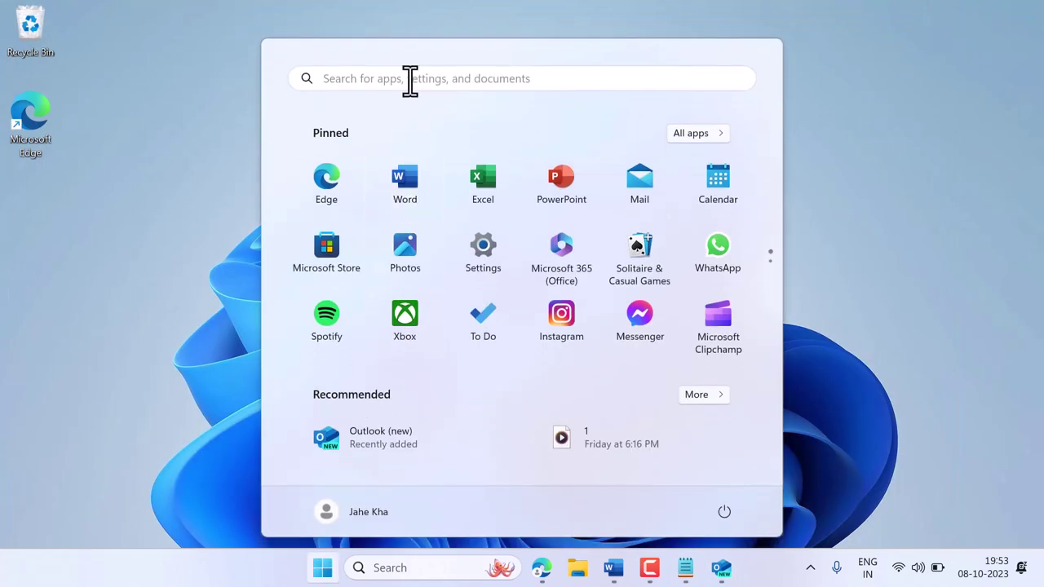
left_click(409, 79)
type("re")
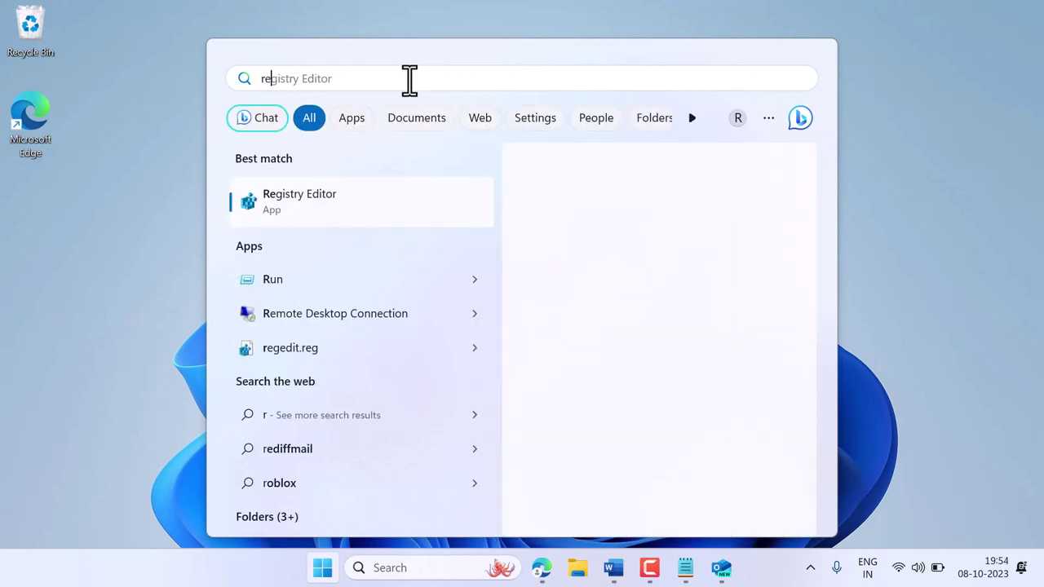
type("ged")
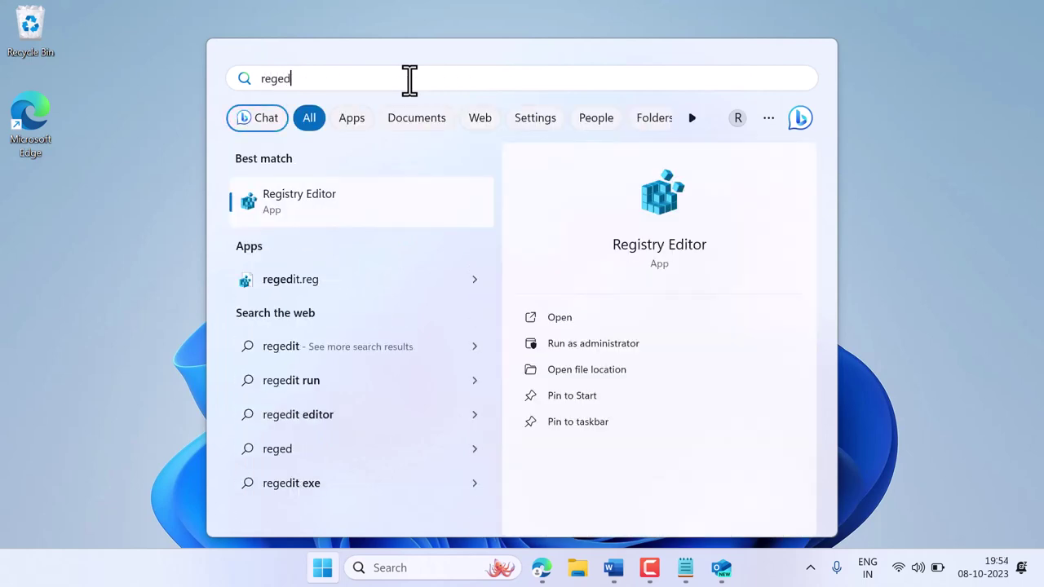
type("it")
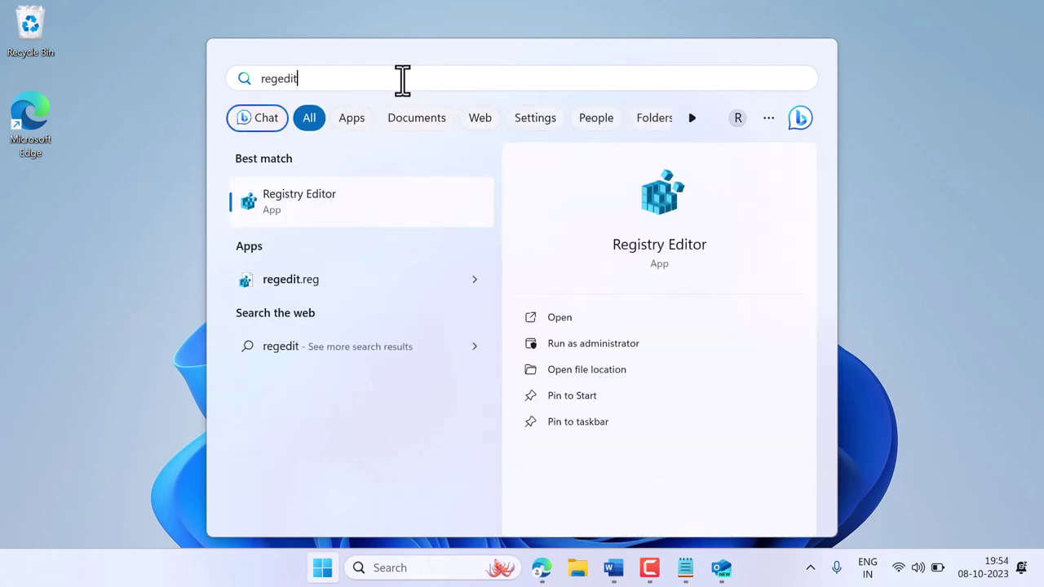
left_click(596, 347)
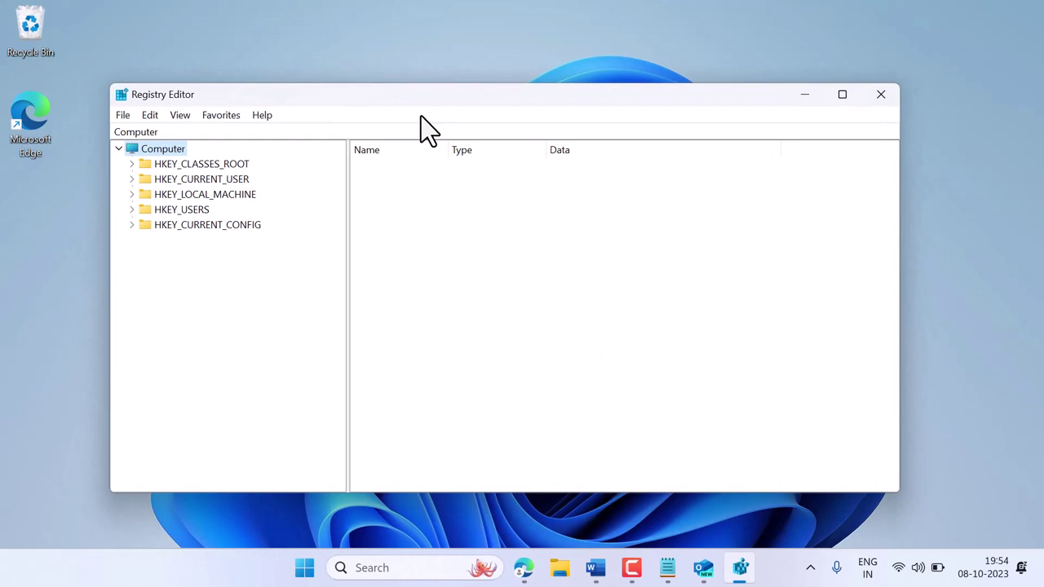
mouse_move(414, 98)
left_mouse_down()
mouse_move(459, 98)
mouse_move(449, 97)
left_mouse_up()
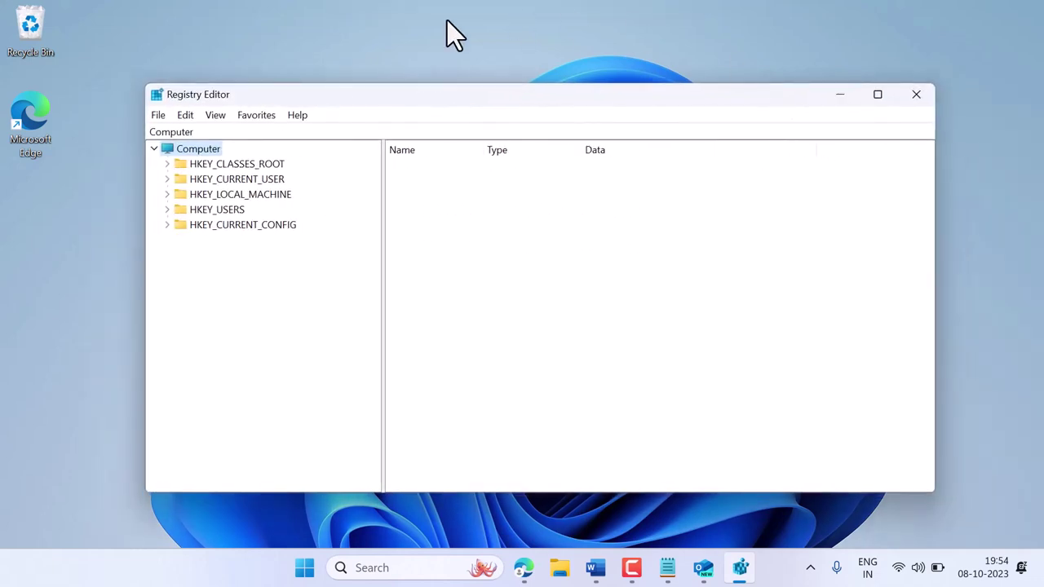
left_click(161, 115)
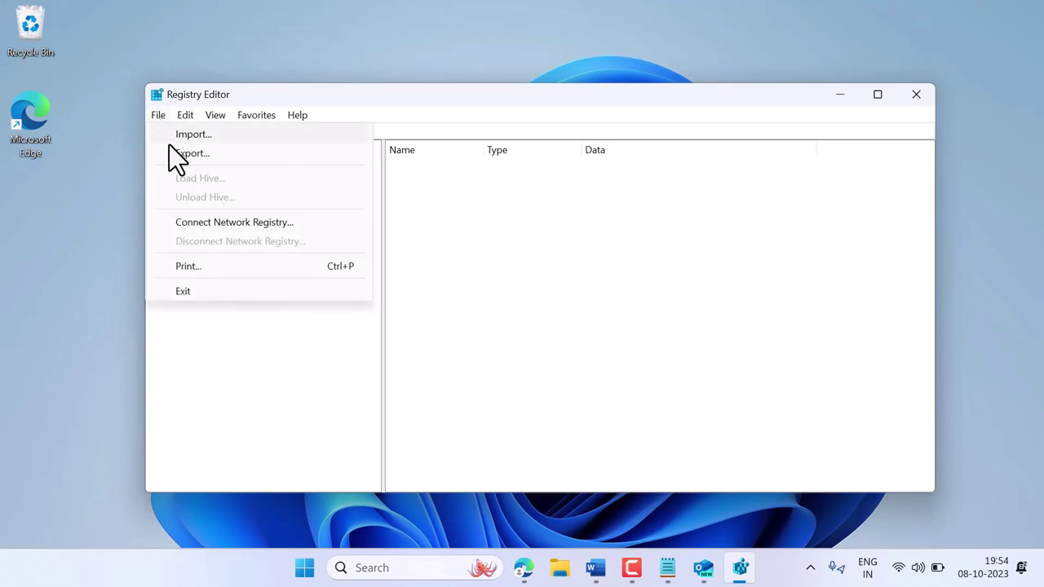
left_click(185, 152)
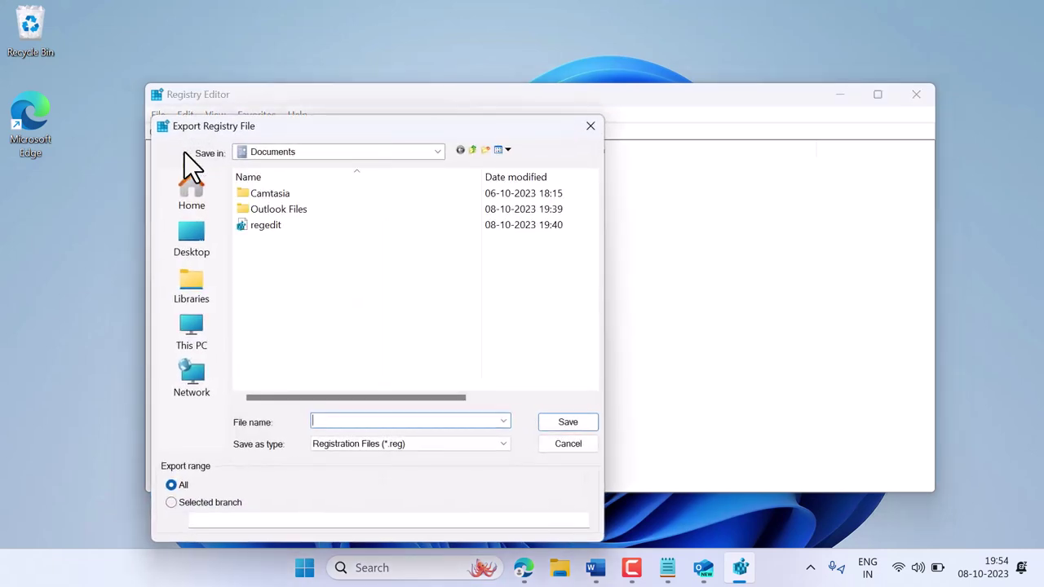
left_click(366, 420)
key("Escape")
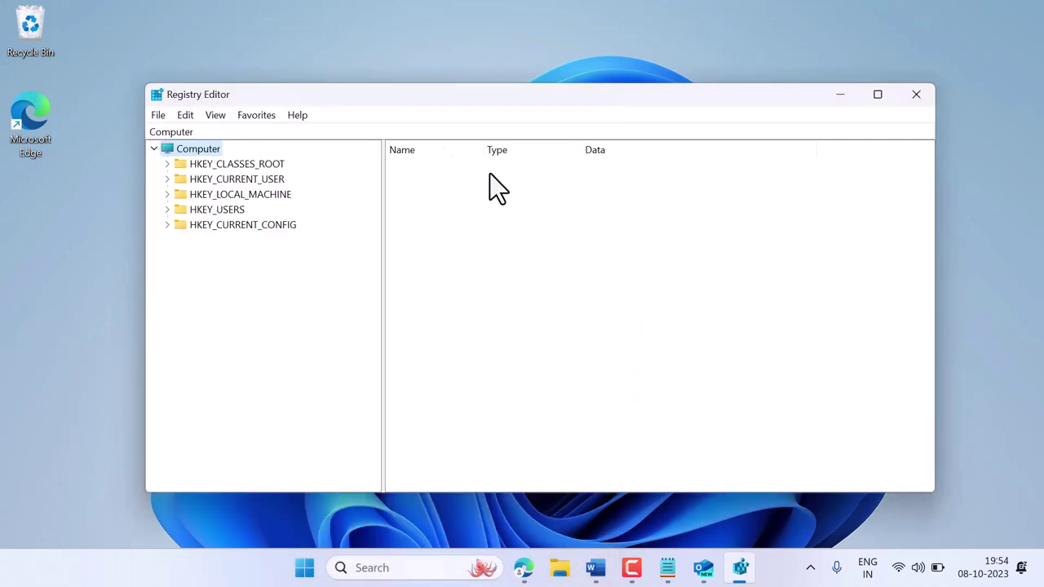
Step: Import the regedit.reg backup from Documents with File > Import
left_click(159, 116)
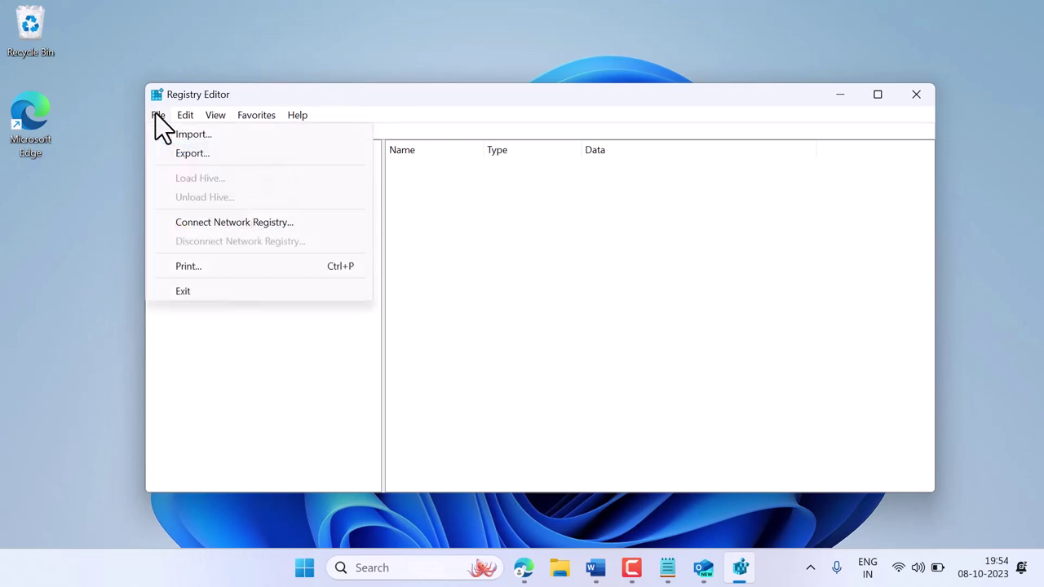
left_click(199, 135)
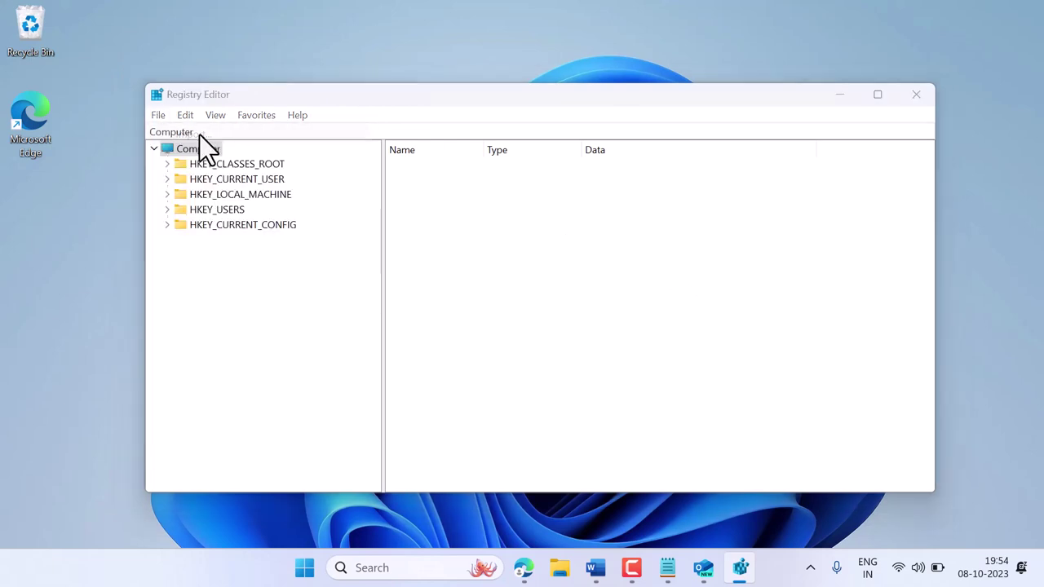
left_click(329, 273)
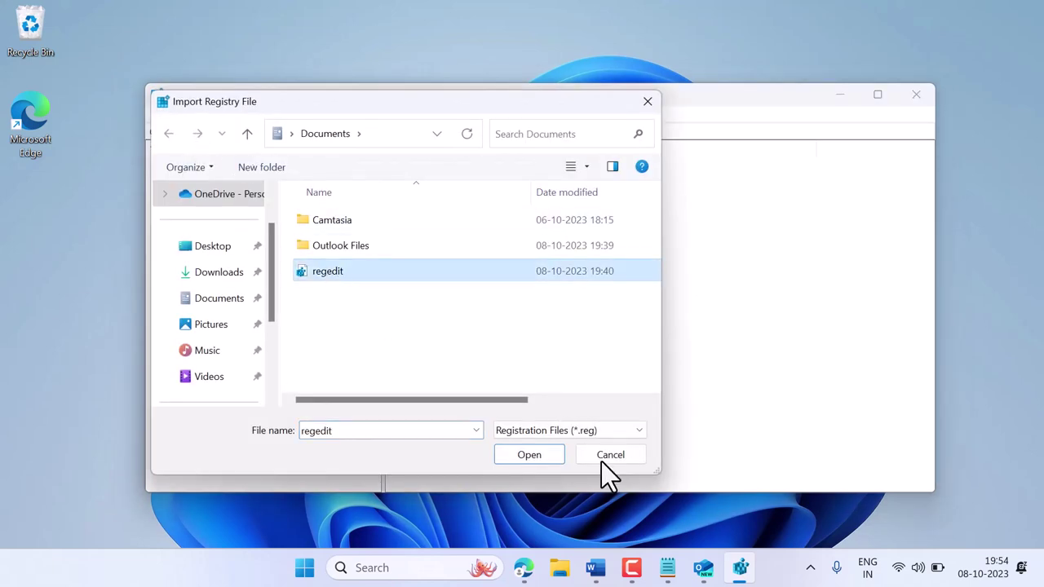
left_click(536, 461)
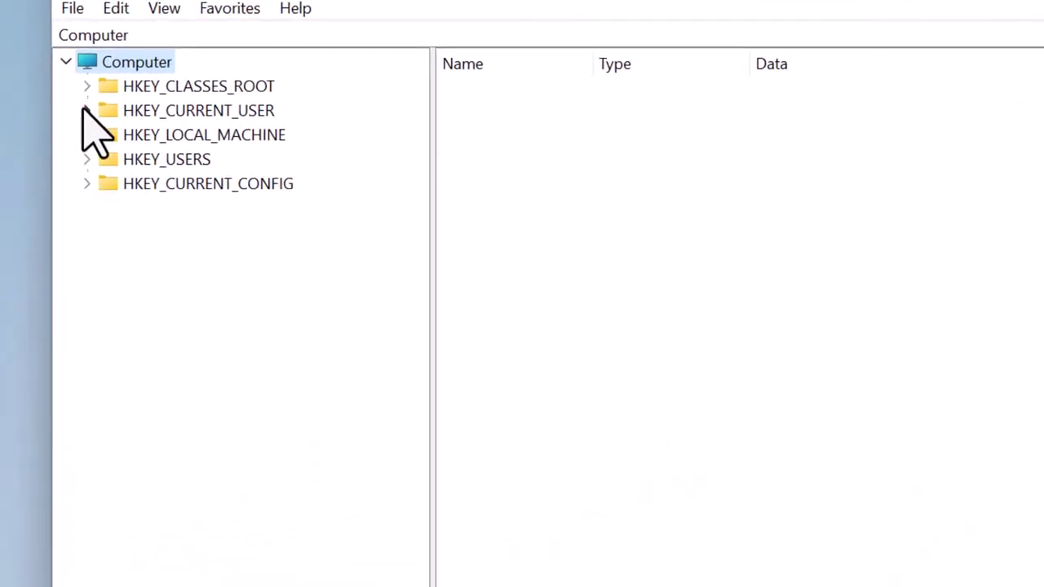
Step: Expand HKEY_CURRENT_USER > Software > Microsoft in the key tree
left_click(167, 180)
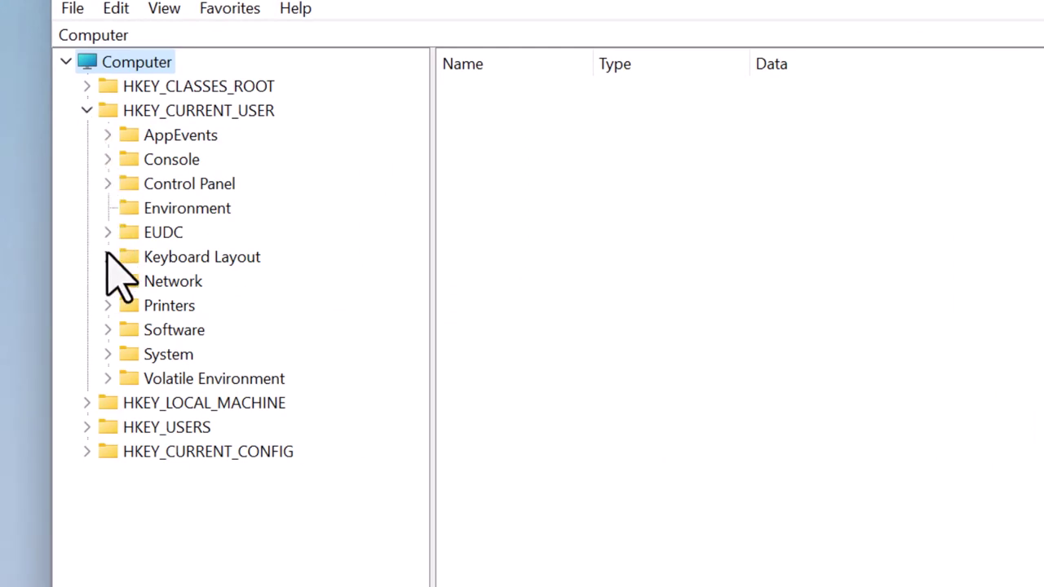
left_click(108, 330)
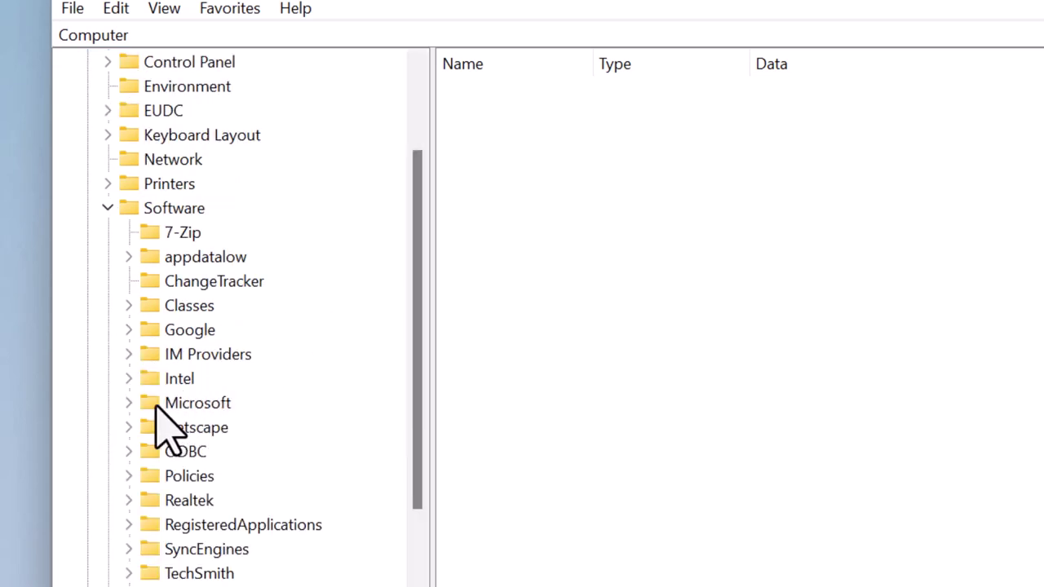
left_click(128, 403)
scroll(334, 265, "down", 2)
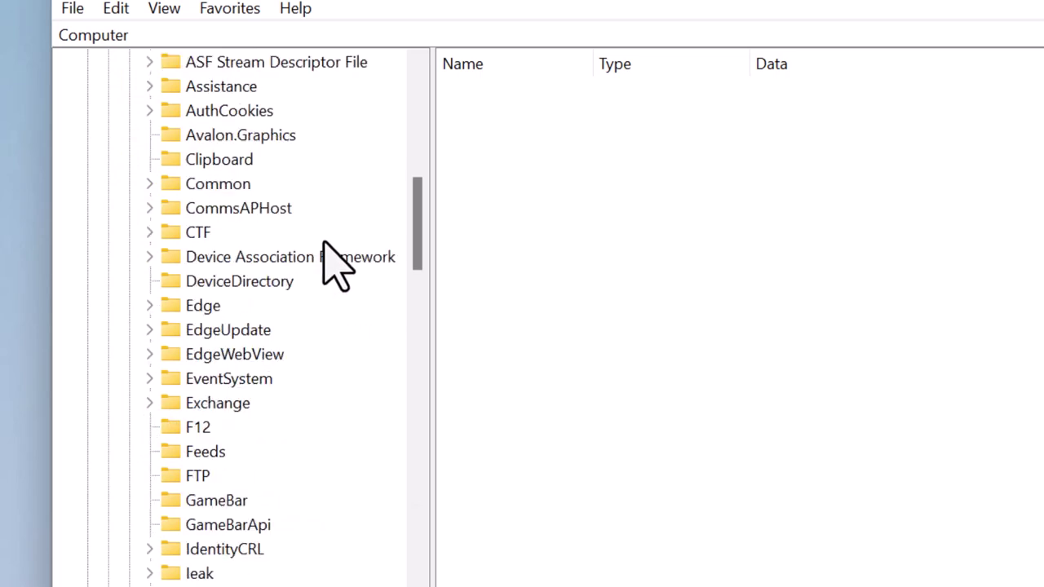
scroll(334, 265, "down", 3)
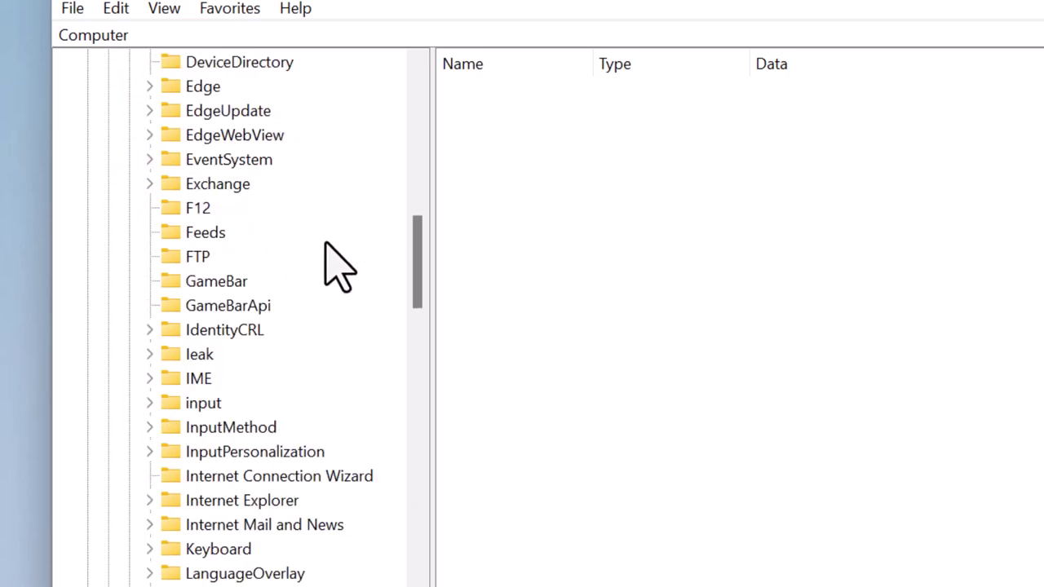
scroll(325, 244, "down", 1)
scroll(327, 245, "down", 2)
scroll(330, 247, "down", 3)
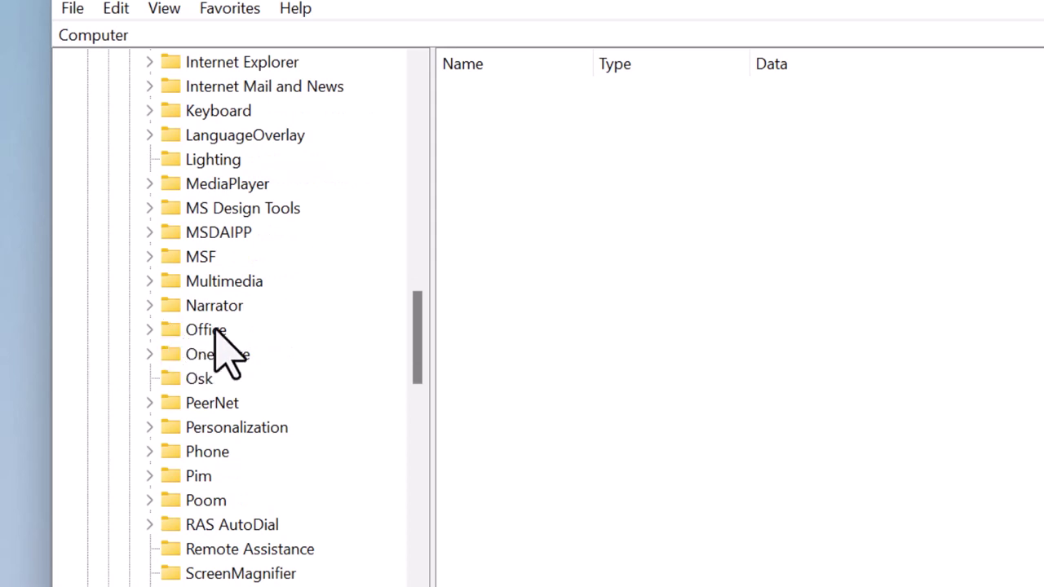
Step: Expand Office > 16.0 > Outlook to list its subkeys
left_click(150, 331)
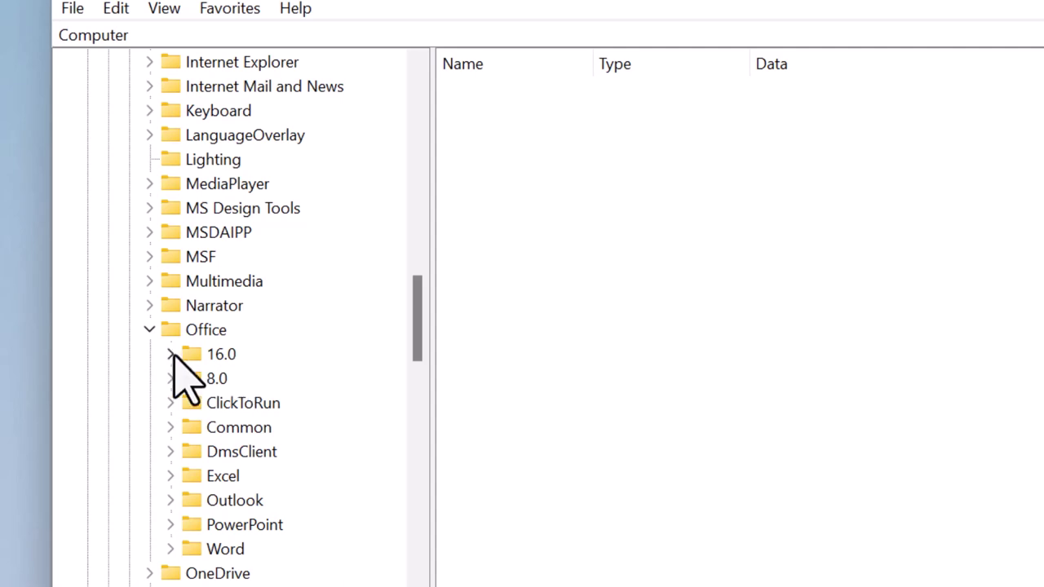
left_click(170, 353)
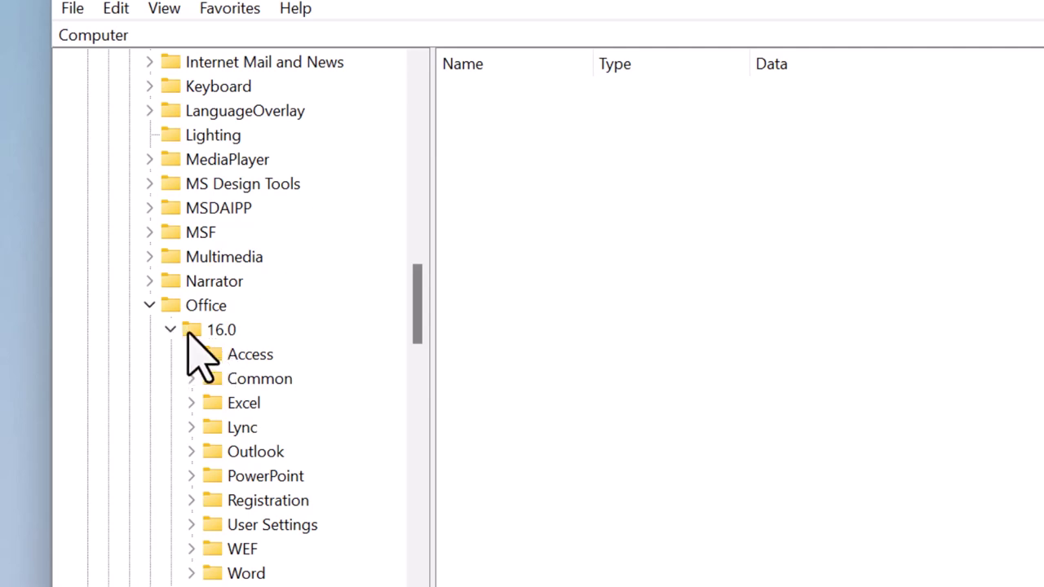
scroll(299, 383, "down", 1)
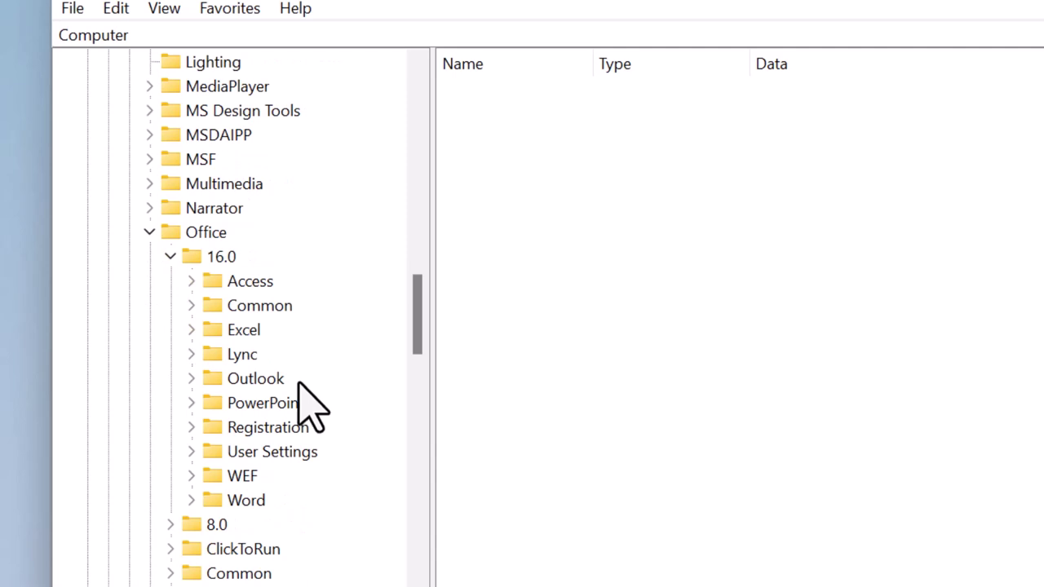
left_click(193, 380)
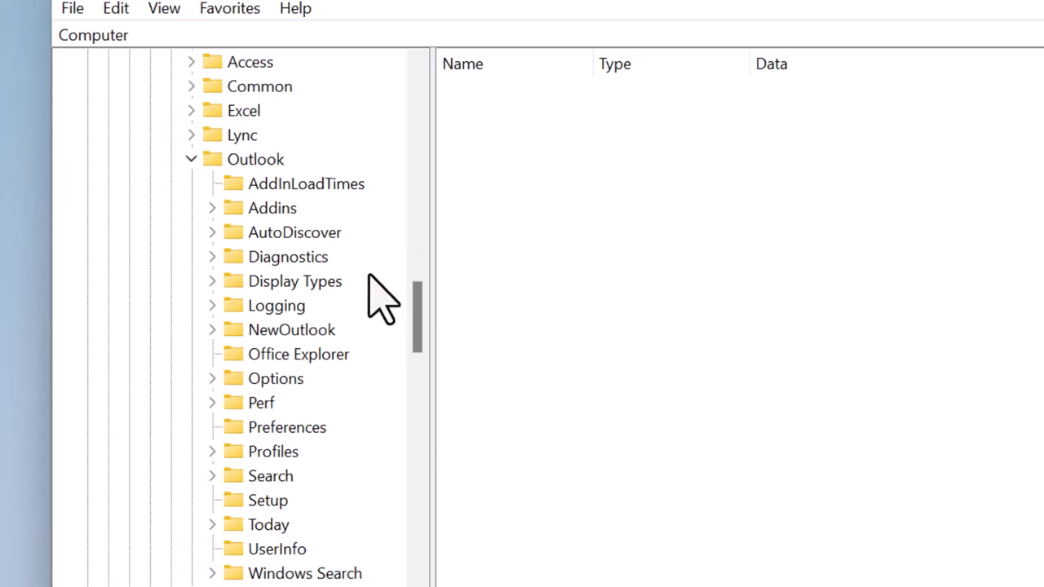
scroll(369, 275, "down", 2)
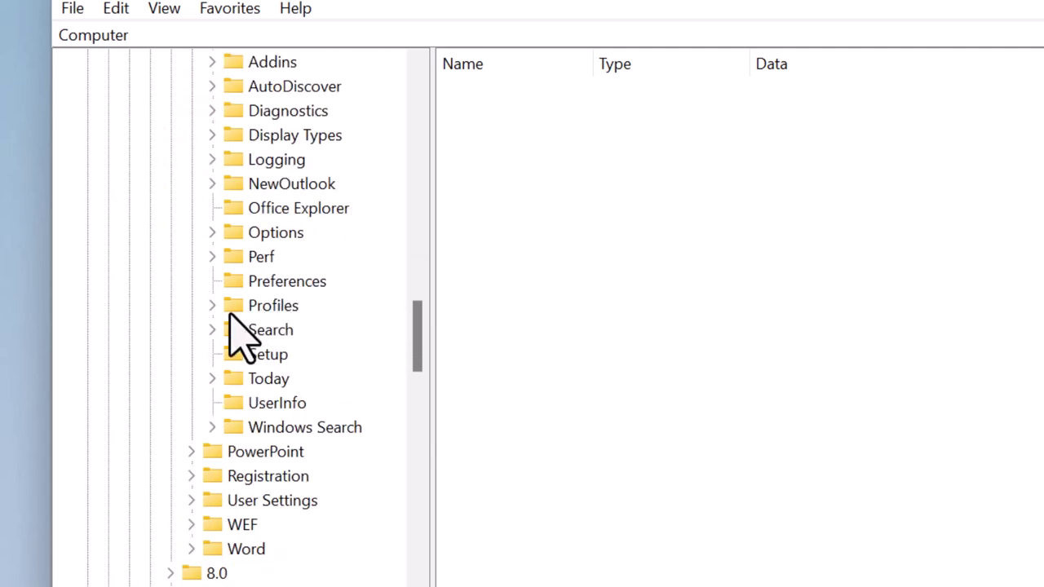
Step: Select the Setup key, then delete and confirm removal of the First-Run value
left_click(242, 359)
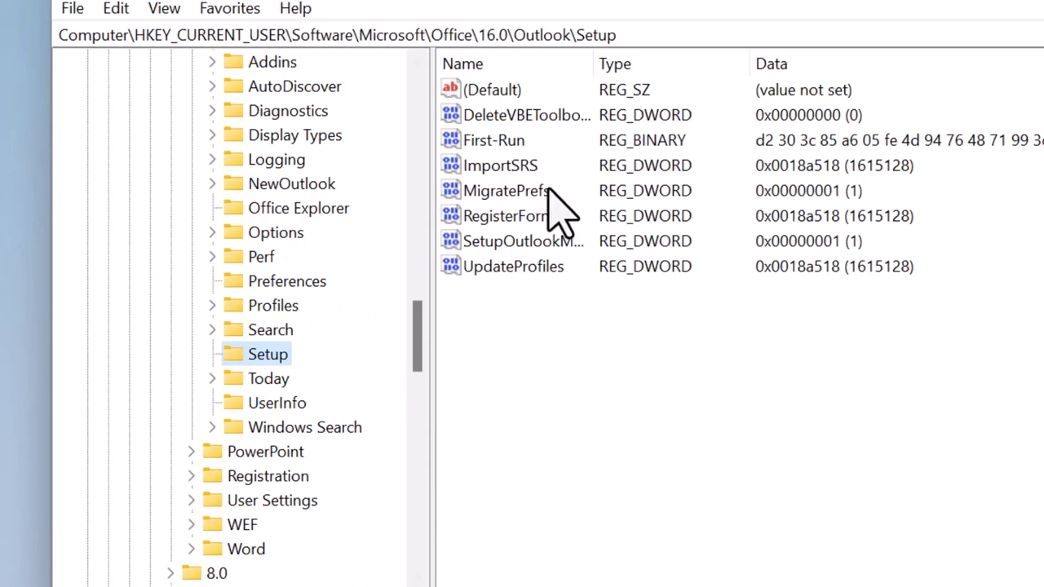
right_click(487, 144)
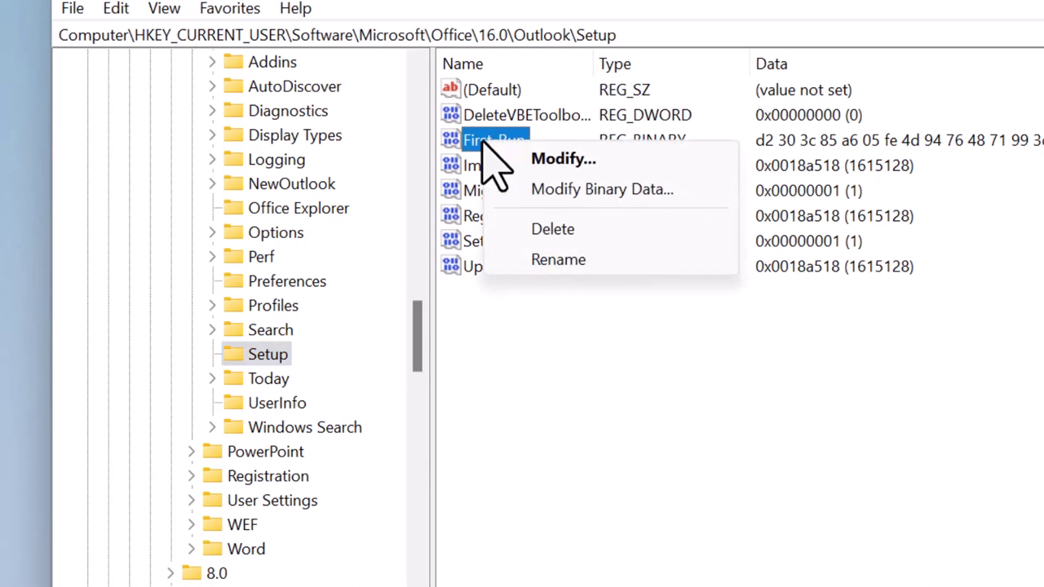
left_click(568, 231)
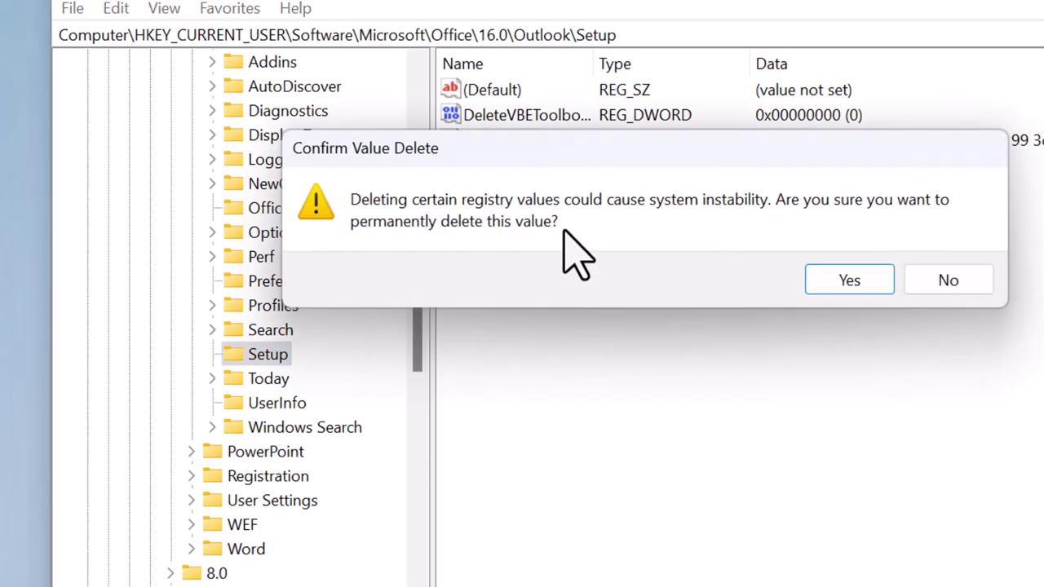
left_click(848, 282)
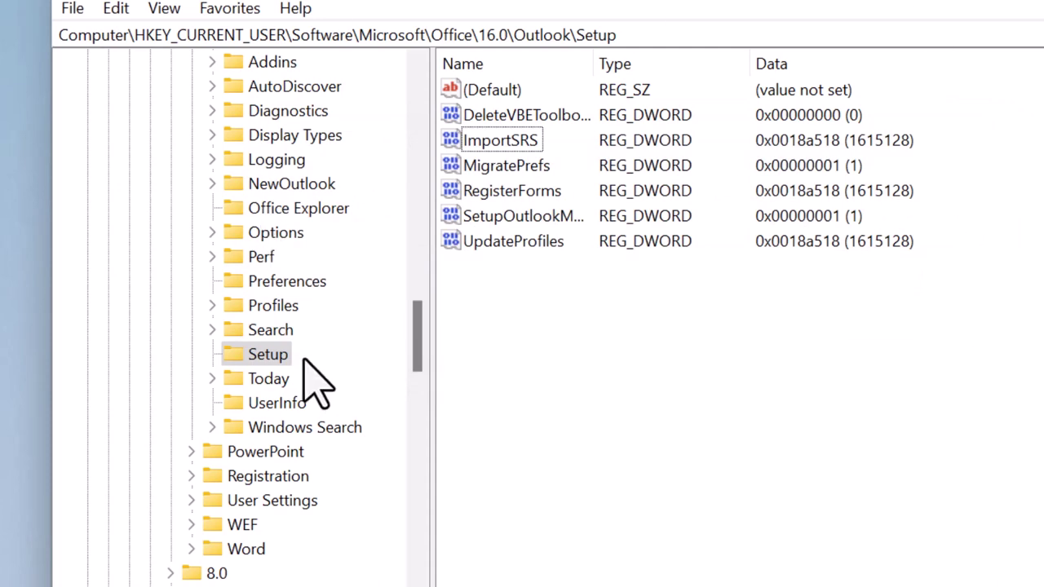
Step: Reopen Outlook's Setup key to confirm First-Run is gone
scroll(315, 377, "up", 4)
scroll(315, 373, "up", 2)
scroll(309, 375, "down", 1)
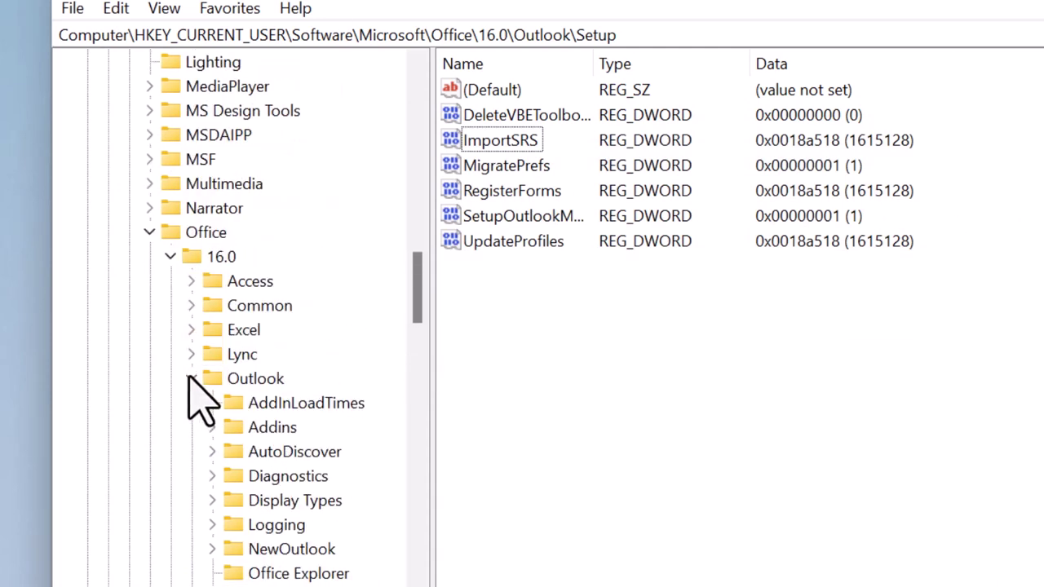
left_click(190, 377)
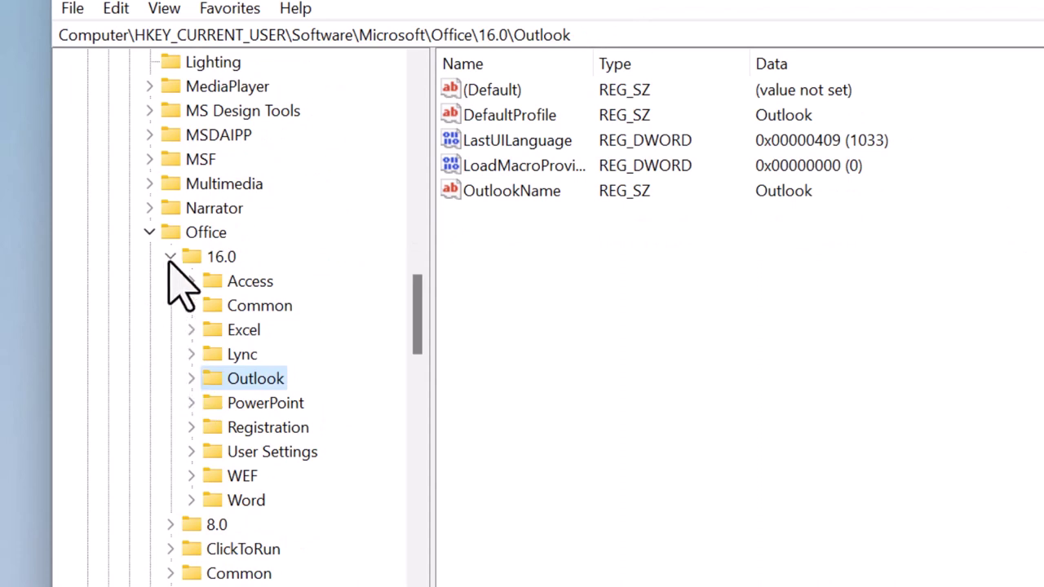
left_click(191, 379)
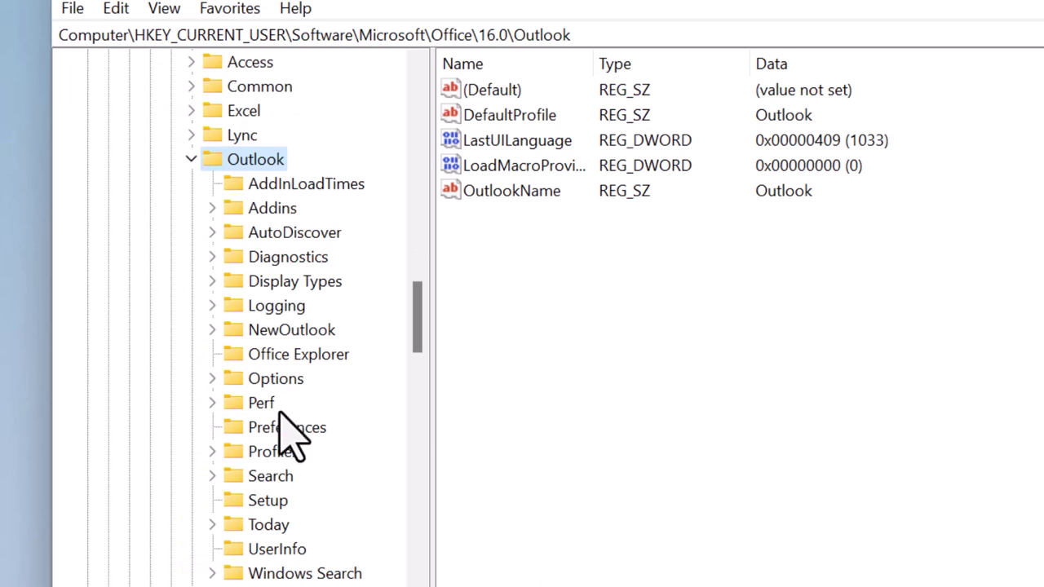
left_click(263, 501)
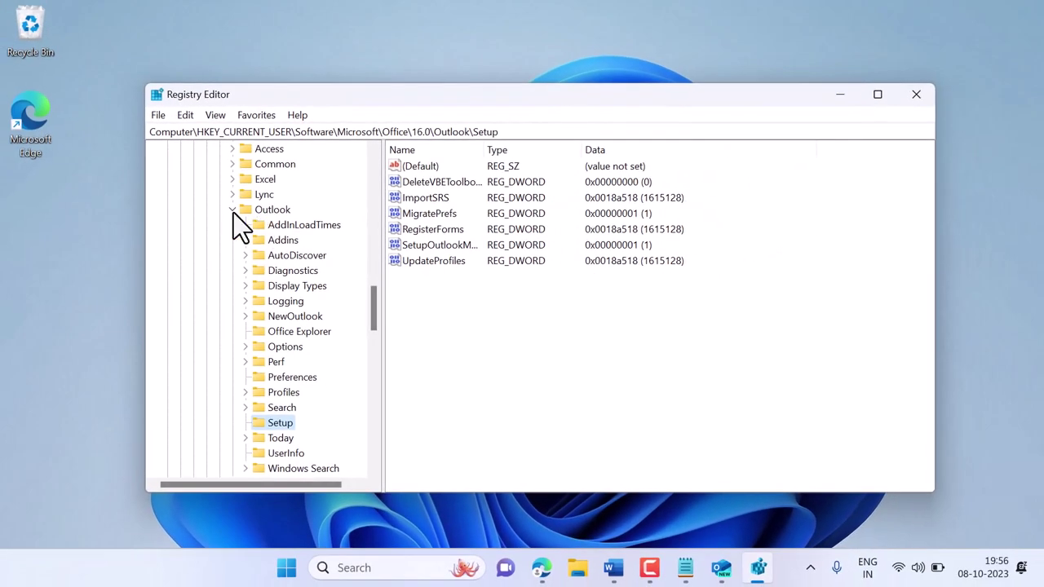
Step: Collapse Outlook, Office, Microsoft, Software and HKEY_CURRENT_USER back to Computer, then close Registry Editor
left_click(233, 211)
scroll(233, 213, "up", 2)
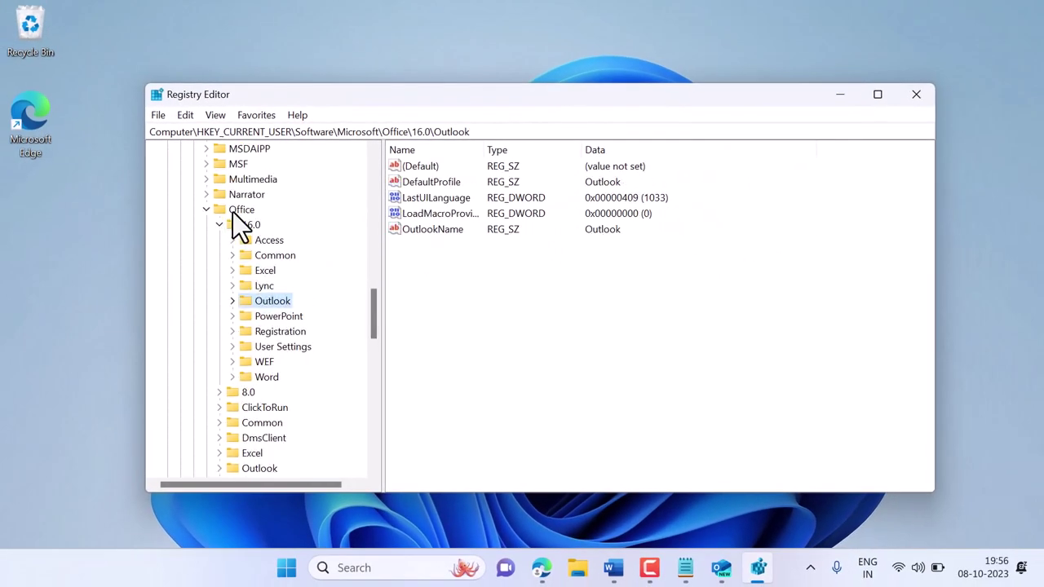
left_click(222, 224)
scroll(207, 213, "up", 2)
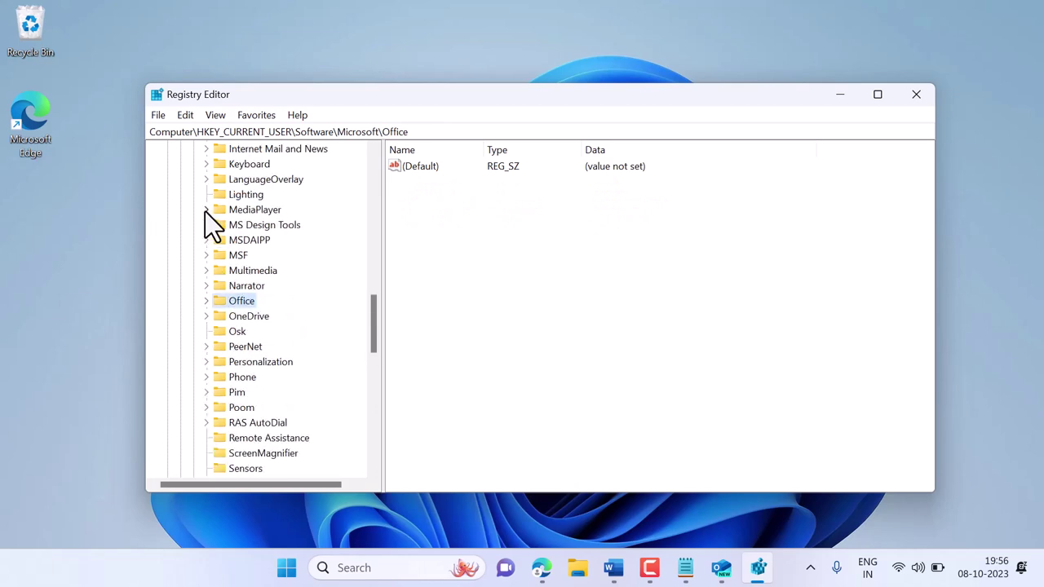
scroll(204, 211, "up", 3)
scroll(205, 211, "up", 4)
scroll(205, 211, "up", 6)
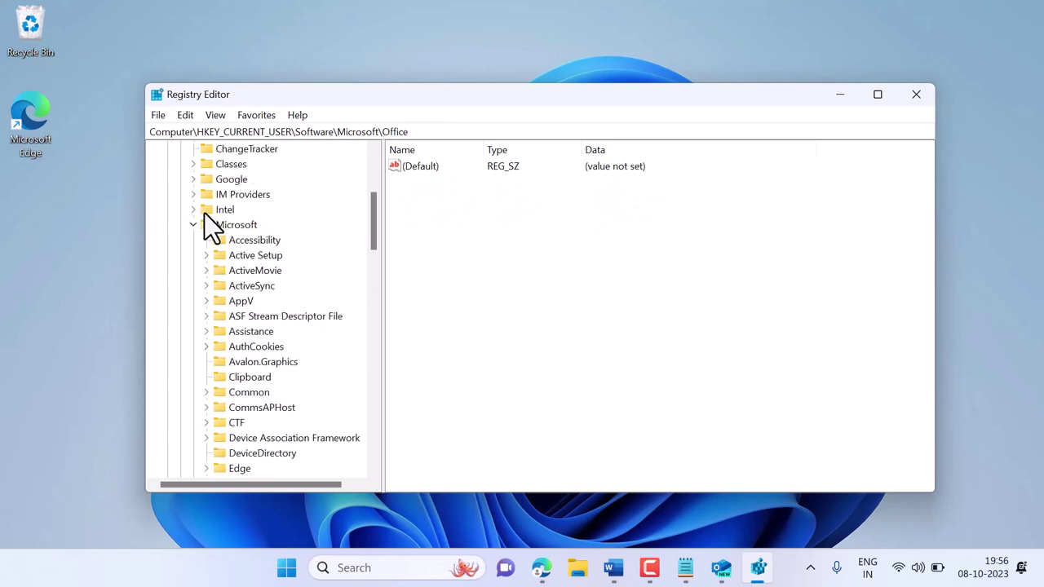
left_click(196, 225)
left_click(178, 164)
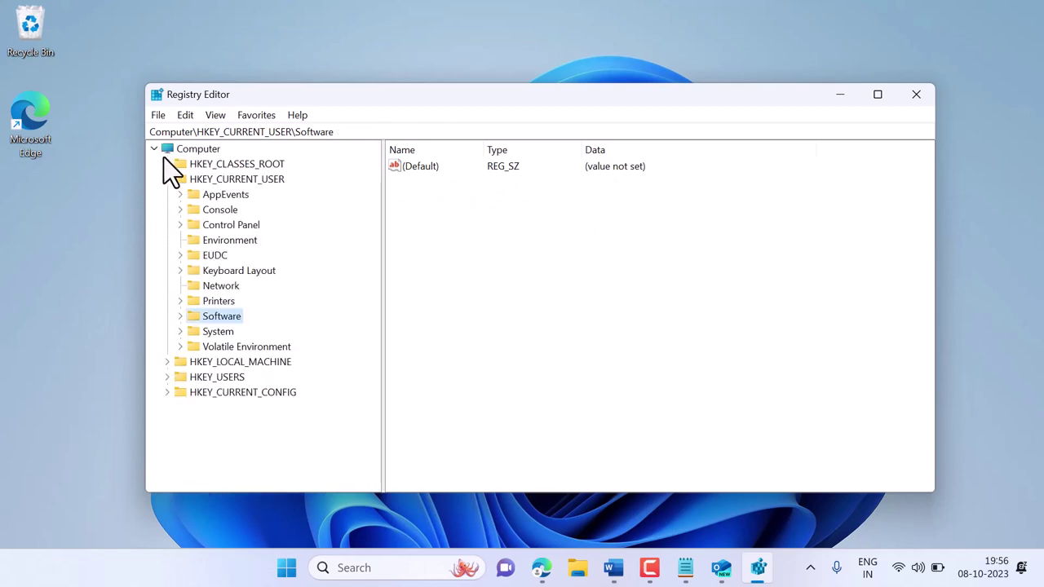
left_click(167, 178)
left_click(154, 150)
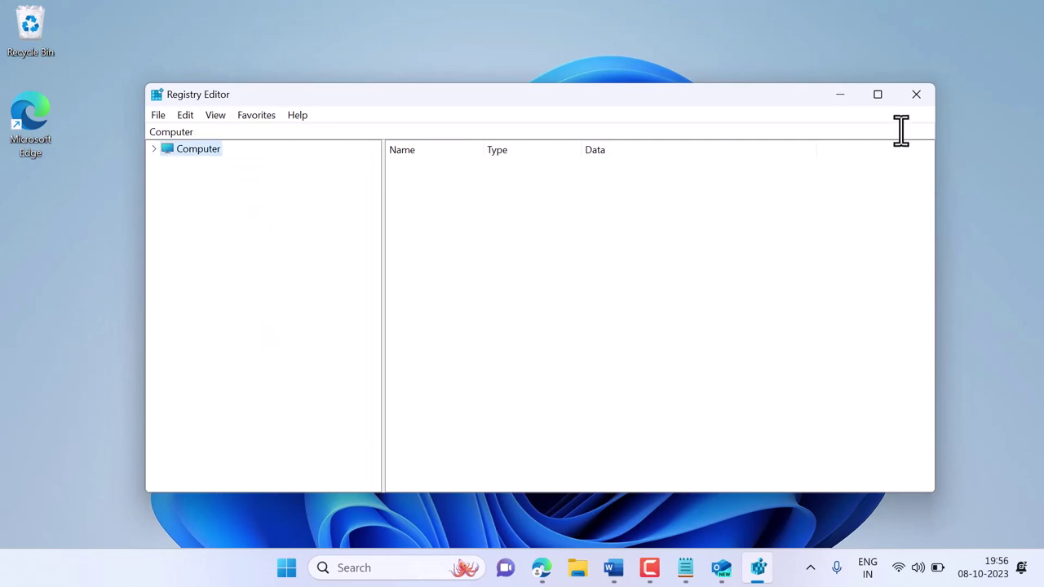
left_click(916, 97)
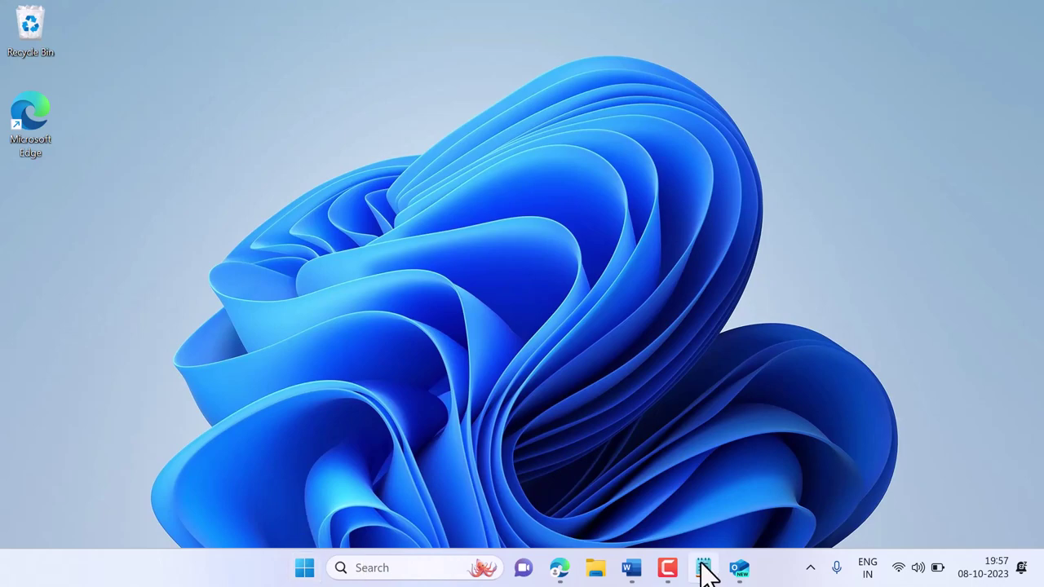
Step: Close Outlook, relaunch Outlook (new) from Start, and collapse the account's folder list
left_click(740, 570)
left_click(1029, 24)
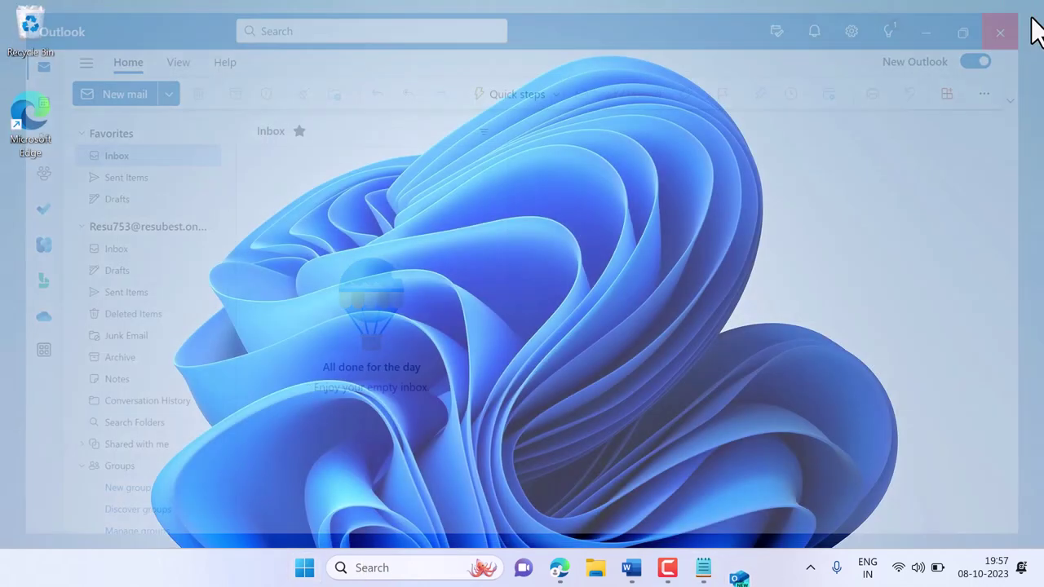
left_click(325, 568)
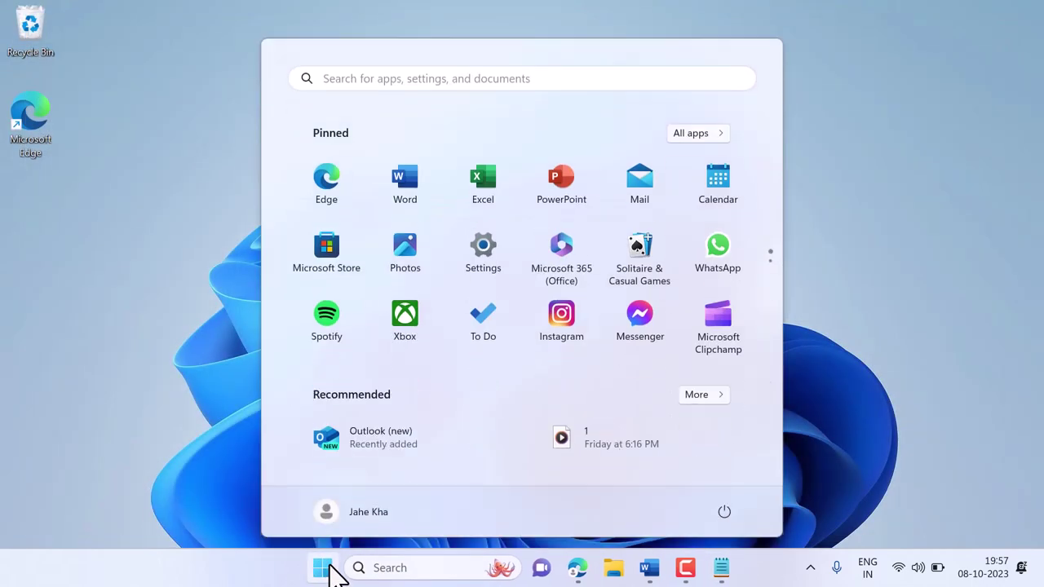
left_click(368, 438)
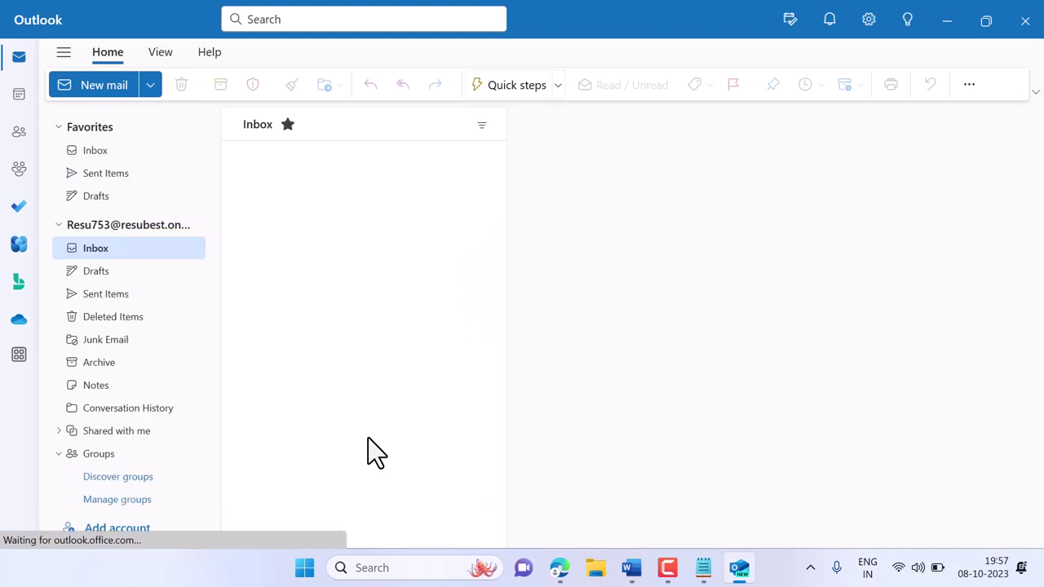
left_click(59, 227)
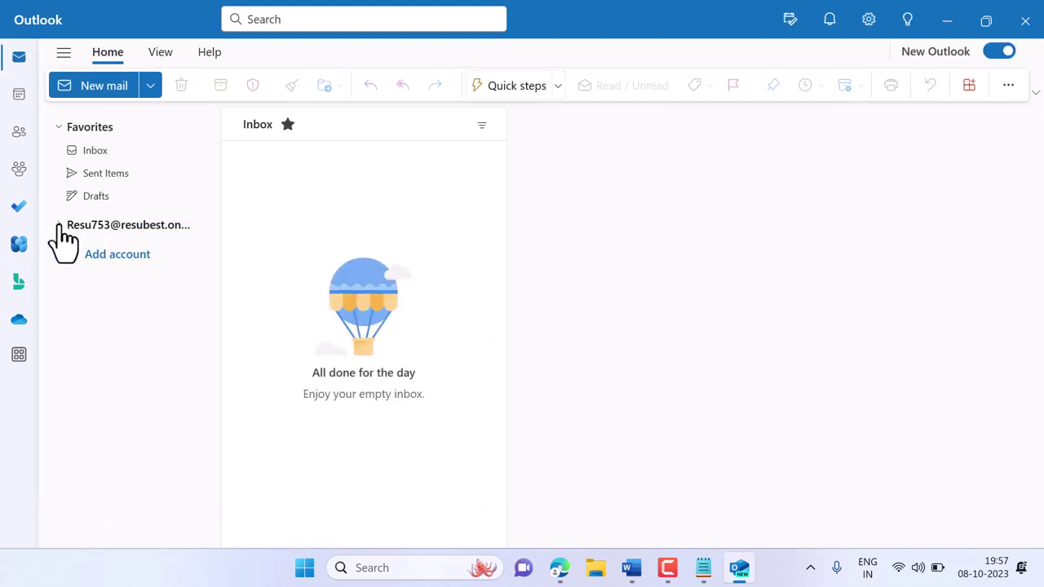